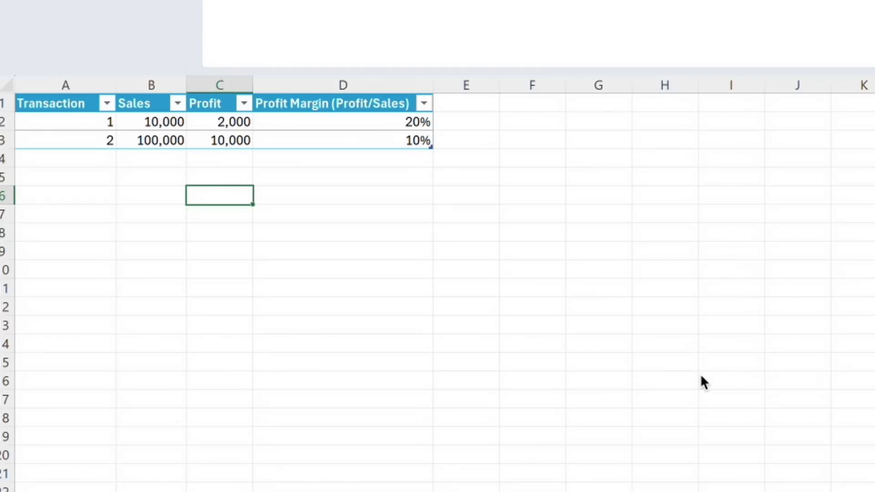
- Enter a SUM of the two Sales values in B4, giving 110,000
key("Left")
key("Up")
key("Up")
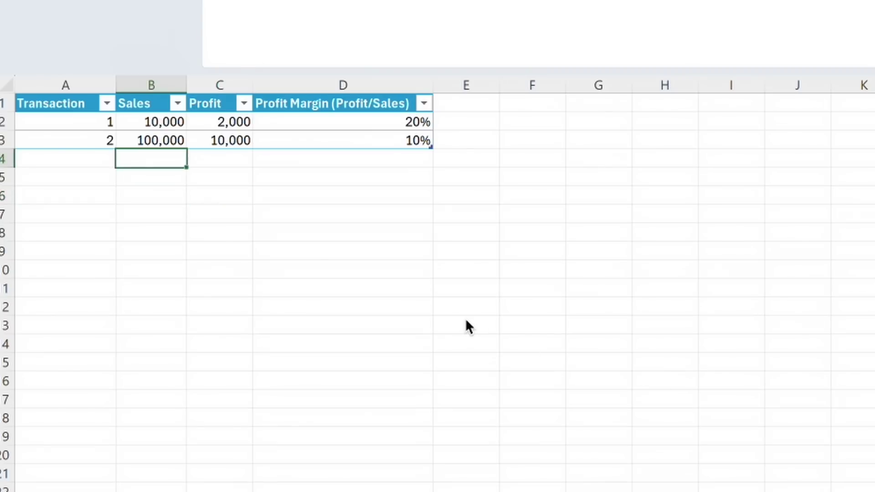
type("=sum(")
key("Up")
key("shift+Up")
type(")")
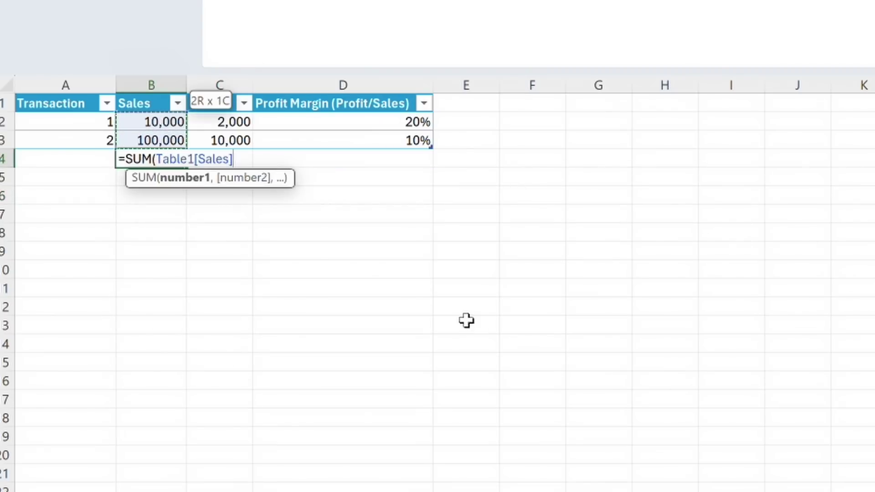
key("Return")
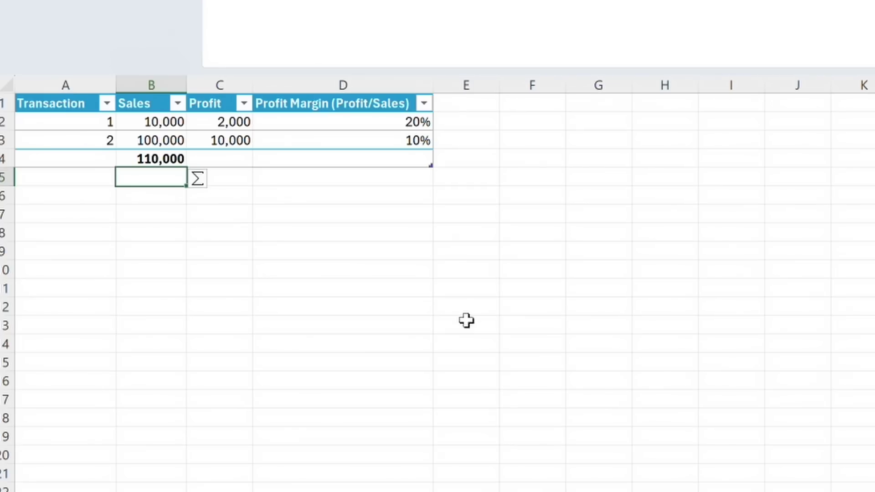
- Enter a SUM of the two Profit values in C4, giving 12,000
key("Up")
key("Right")
type("=sum(")
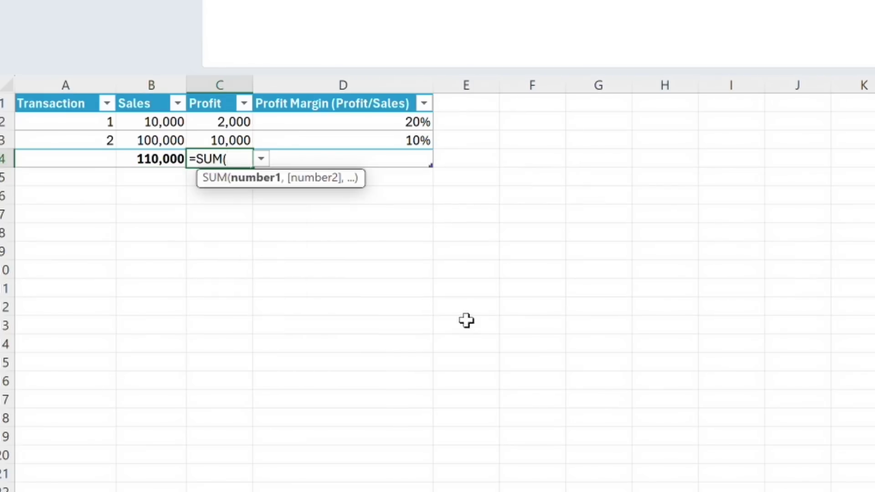
key("Up")
key("shift+Up")
type(")")
key("Return")
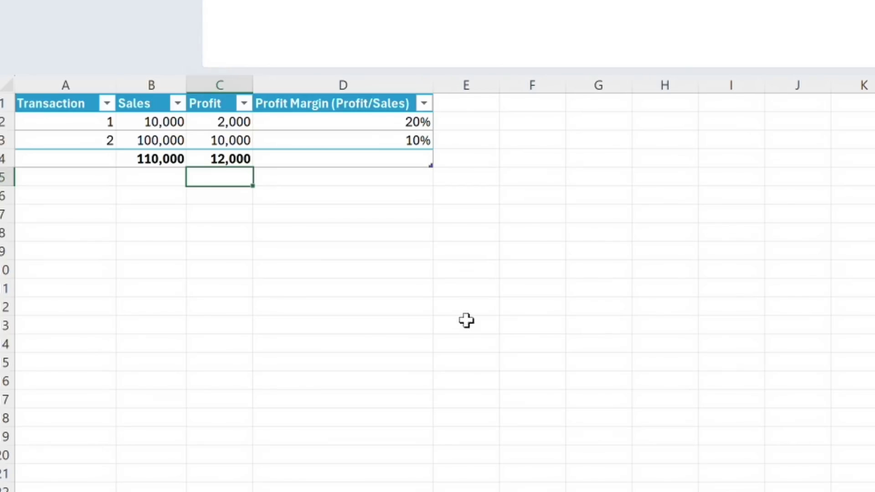
- Enter =C4/B4 in D4 to show the 11% overall profit margin
key("Up")
key("Right")
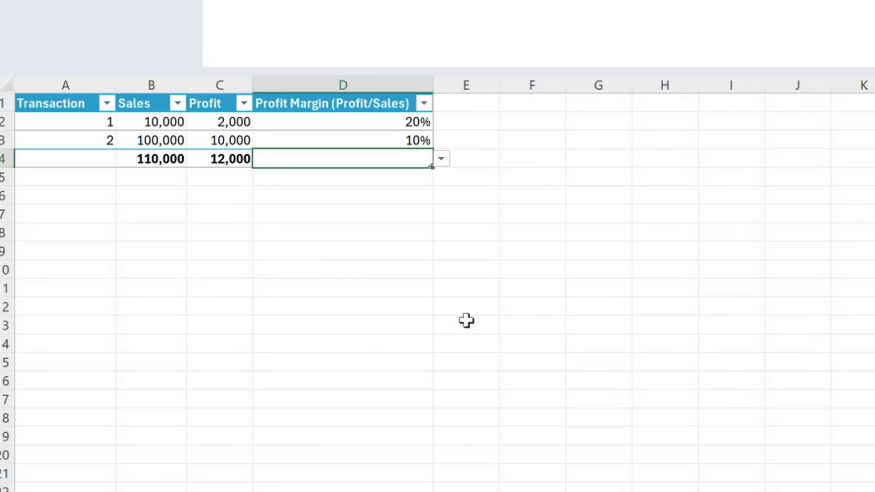
type("=")
key("Left")
type("/")
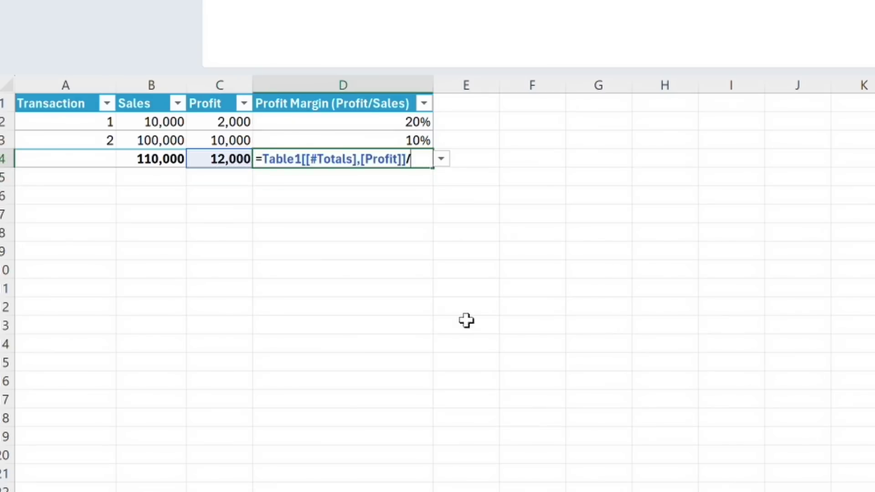
key("Left")
key("Left")
key("Return")
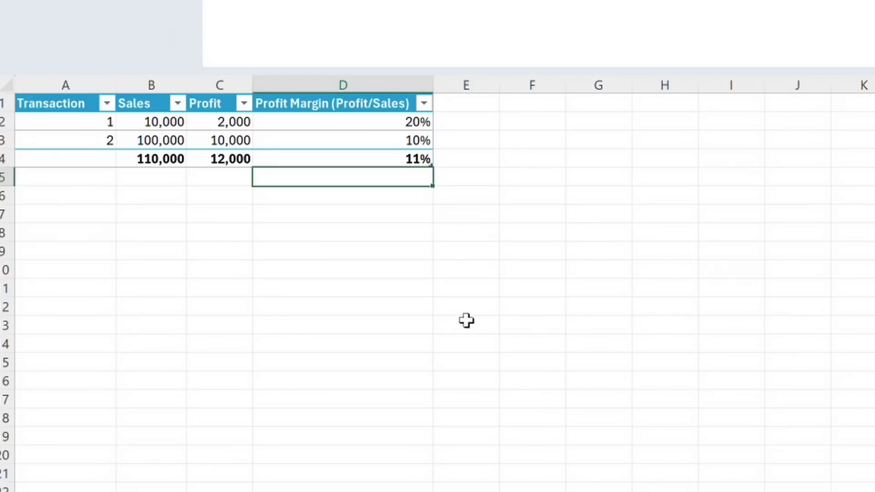
- Enter an AVERAGE of the two margin cells in D5, returning 0.15
type("=s")
key("BackSpace")
type("average")
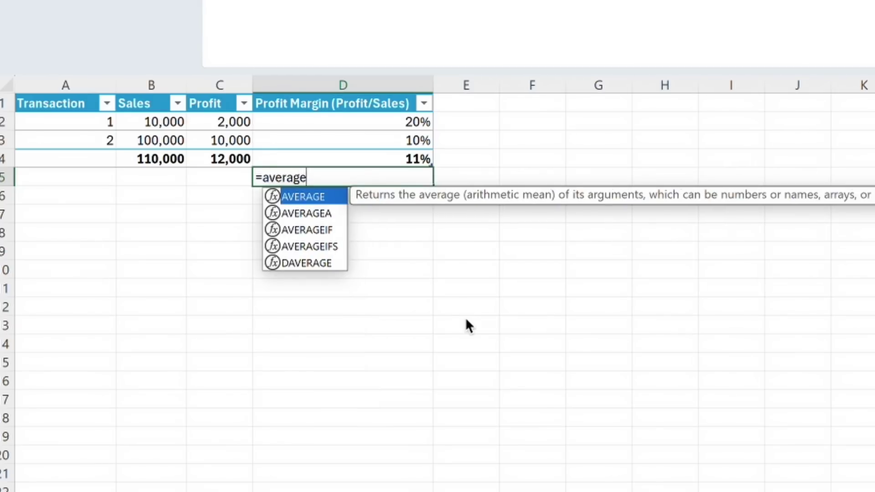
key("Tab")
key("Up")
key("Up")
key("shift+Up")
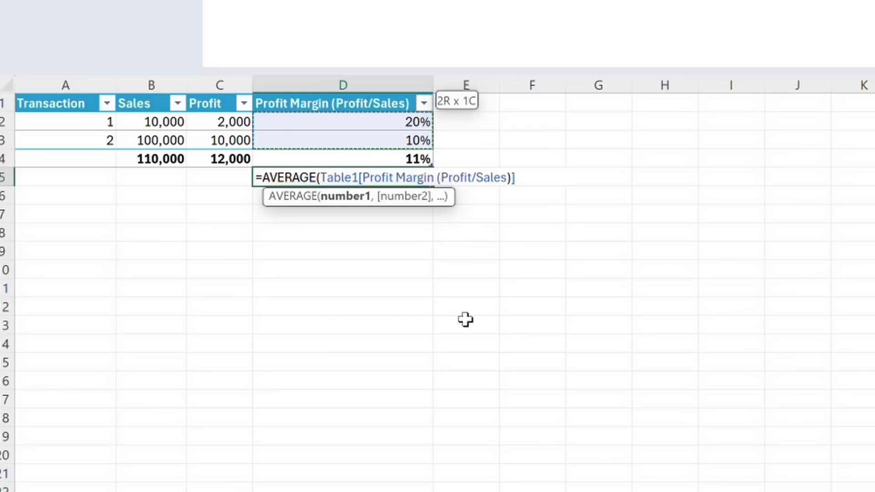
key("Return")
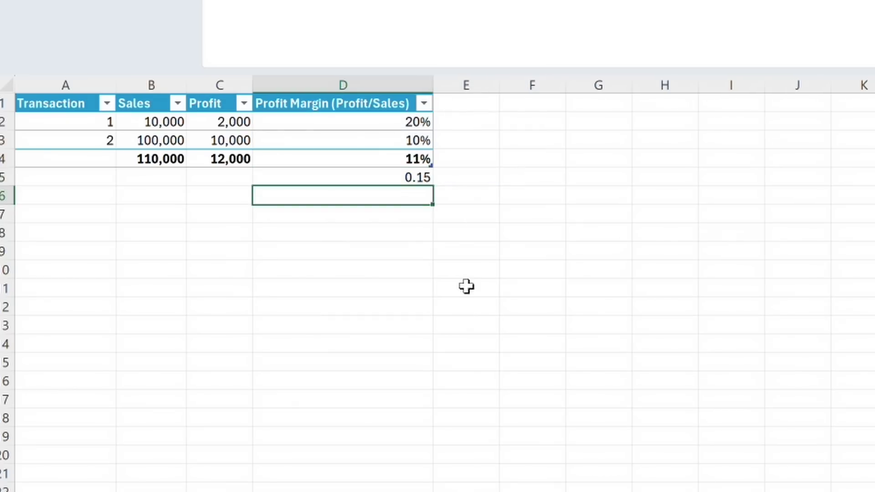